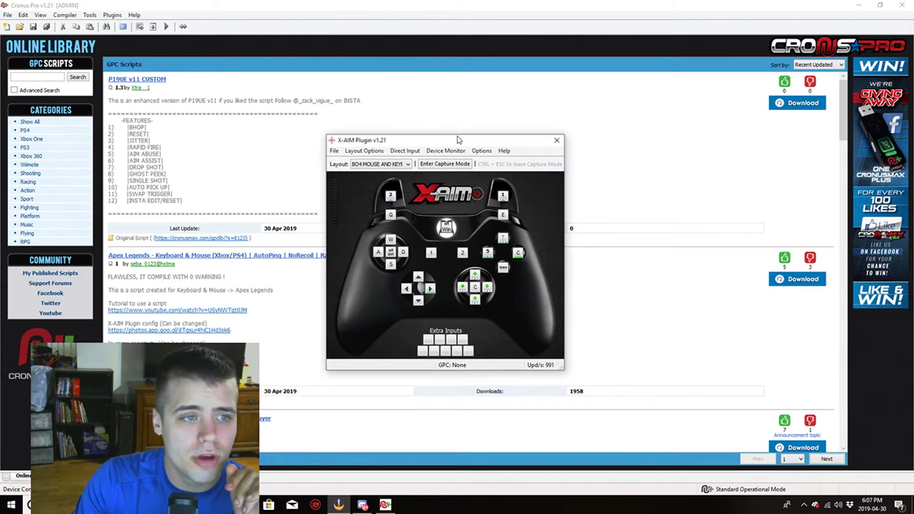
Close the X-AIM plugin window and reopen the X-AIM plugin from Cronus Pro
drag(459, 140, 432, 123)
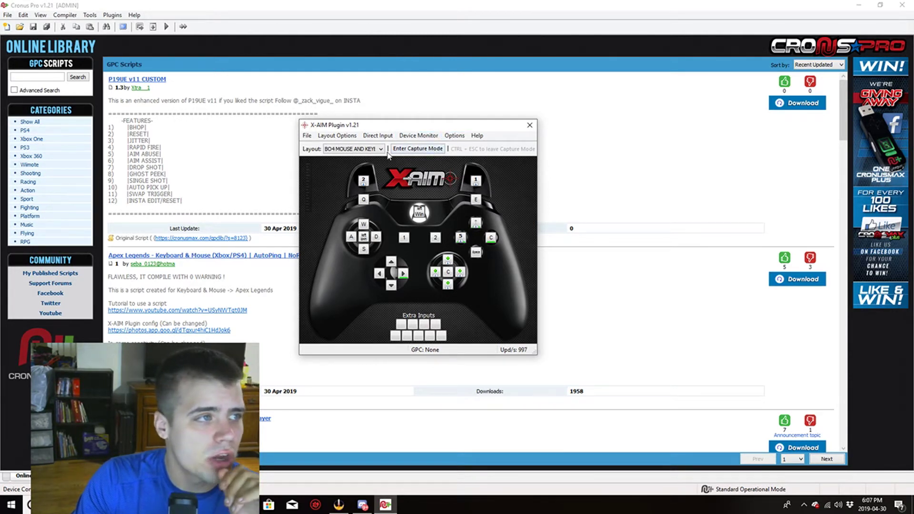
click(530, 125)
click(113, 14)
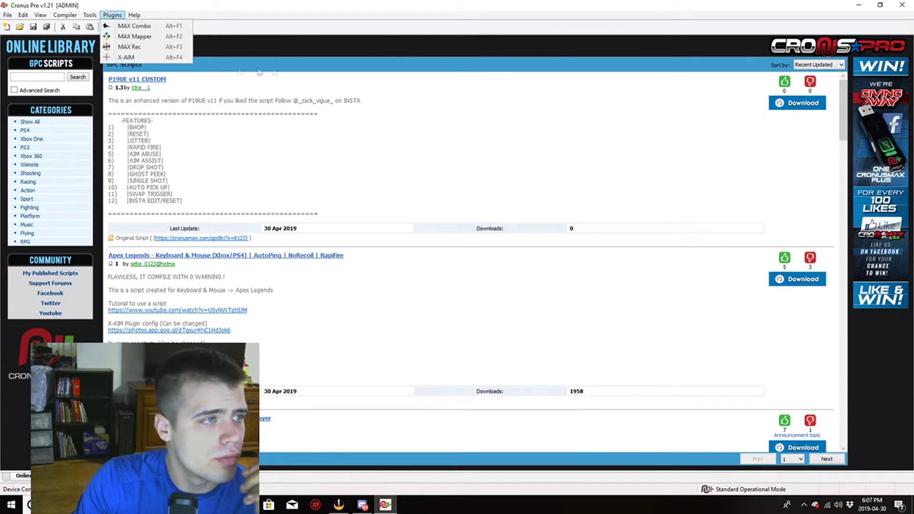
click(135, 60)
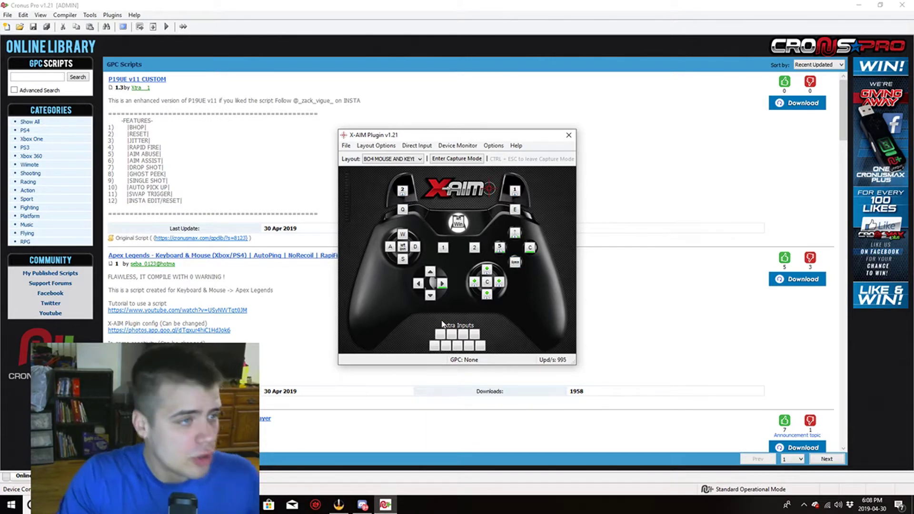
Switch to the browser and examine the Cronus Keyboard & Mouse Support boards on the CronusMAX forum, including Official Mouse Settings
key(alt+Tab)
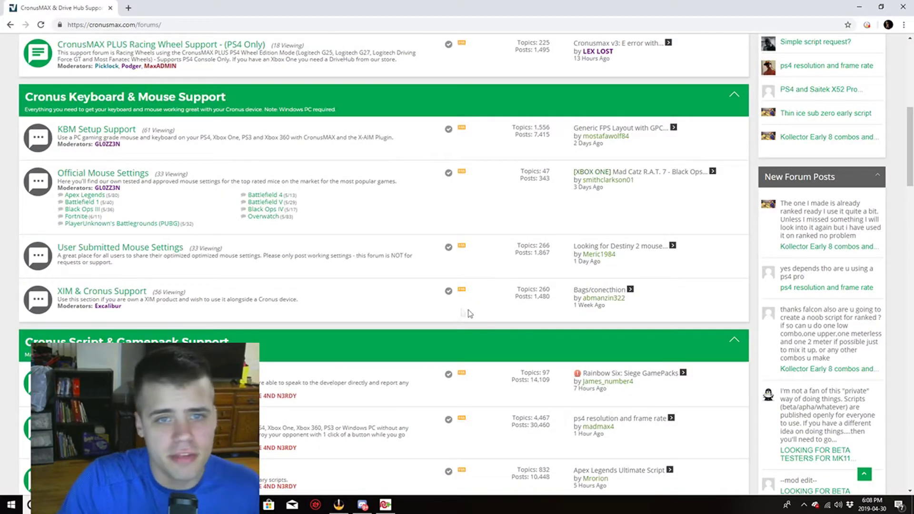
scroll(344, 206, up, 8)
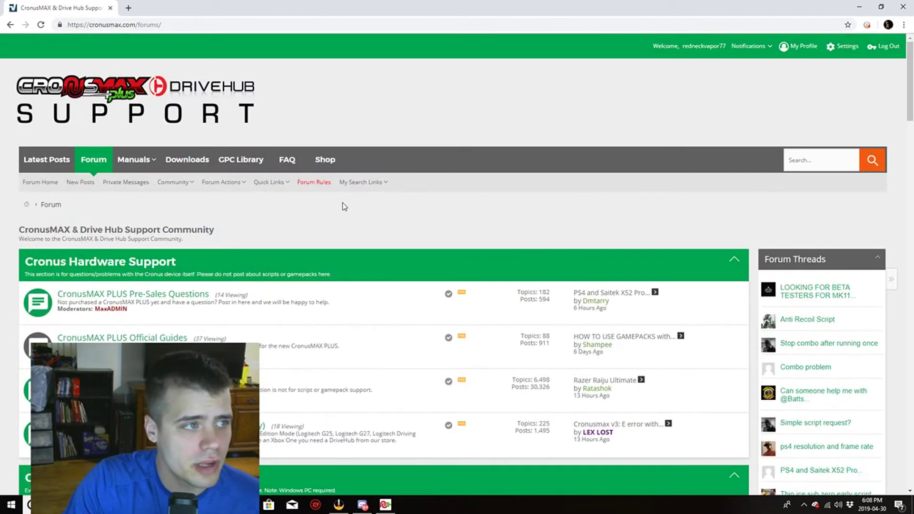
scroll(295, 195, down, 2)
scroll(294, 196, down, 1)
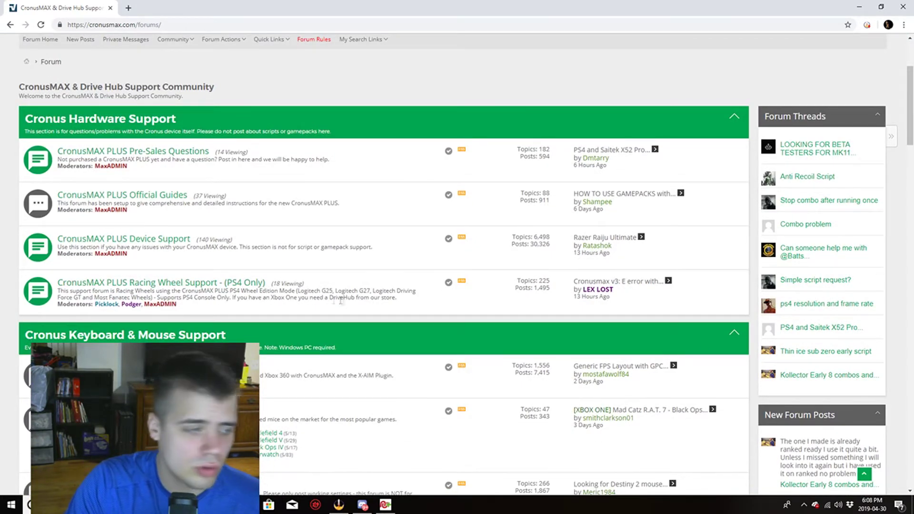
scroll(285, 312, down, 3)
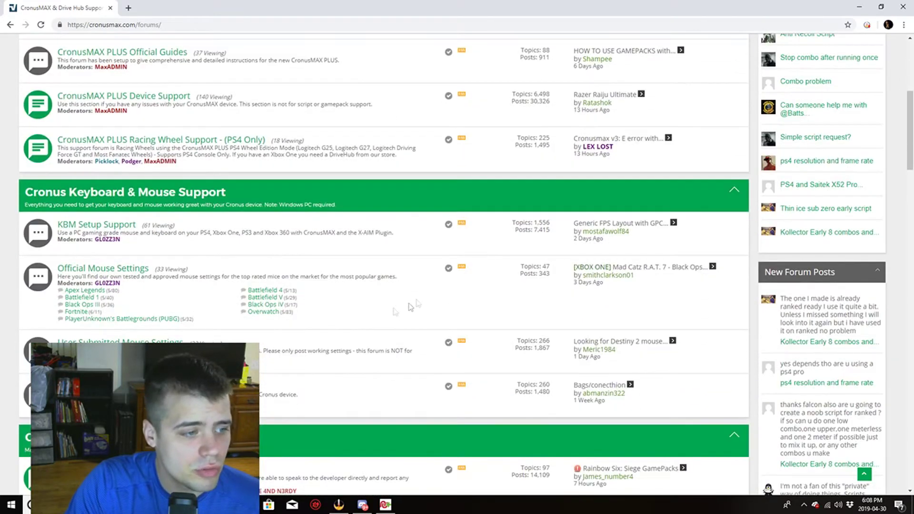
drag(7, 192, 9, 248)
click(18, 248)
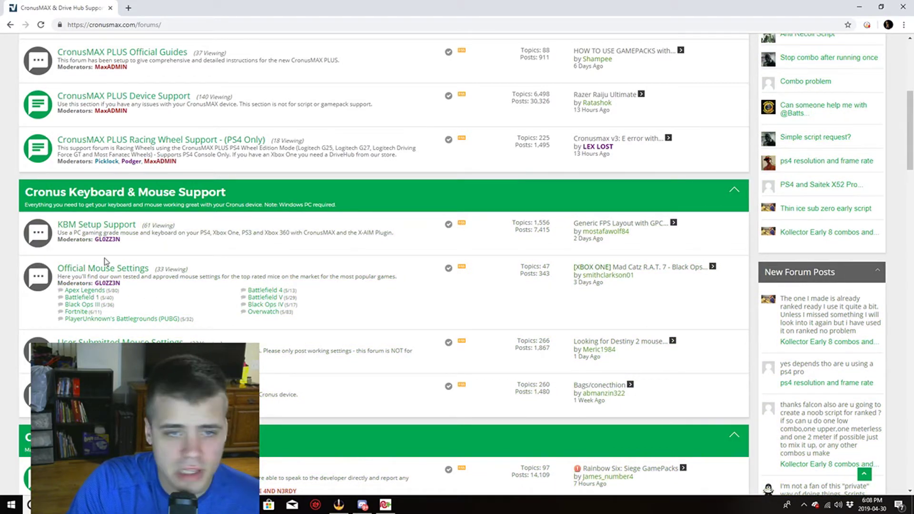
scroll(134, 210, down, 3)
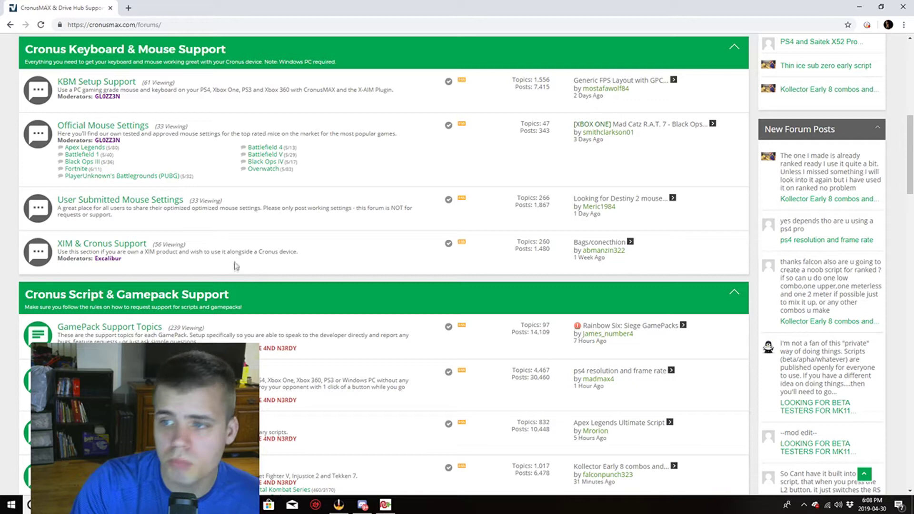
scroll(236, 271, up, 1)
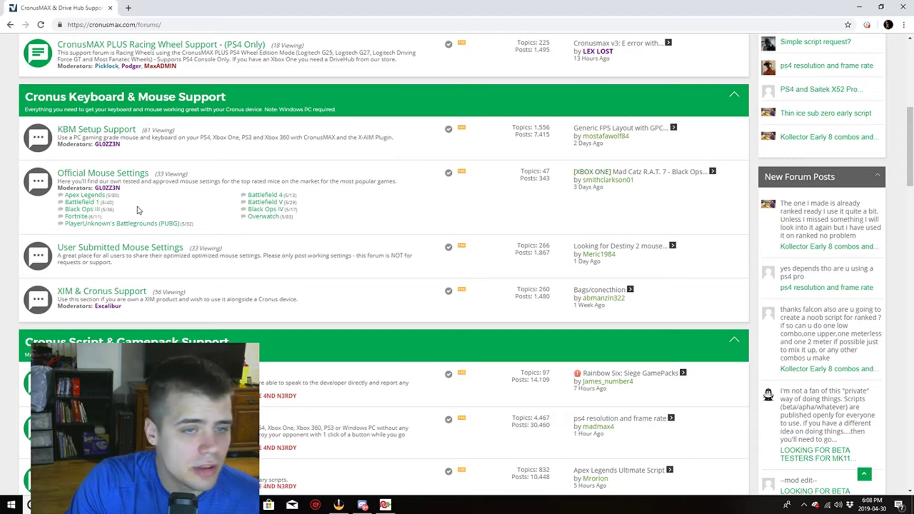
Switch back to Cronus Pro and view all inputs mapped to the controller's X button, leaving them as they are
key(alt+Tab)
key(alt+Tab)
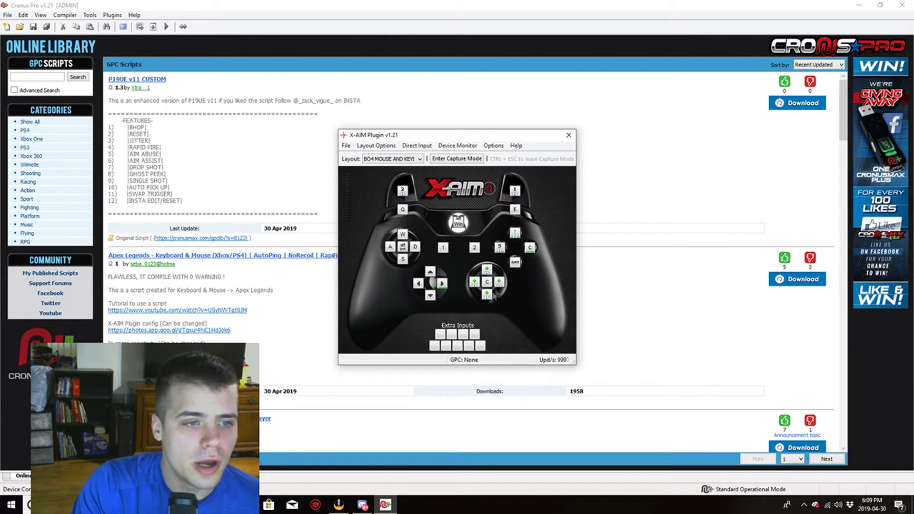
click(499, 250)
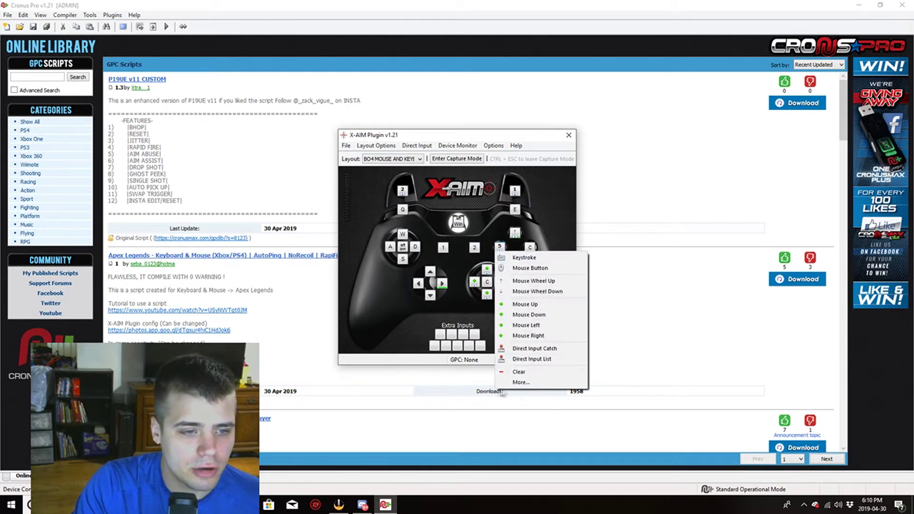
click(521, 382)
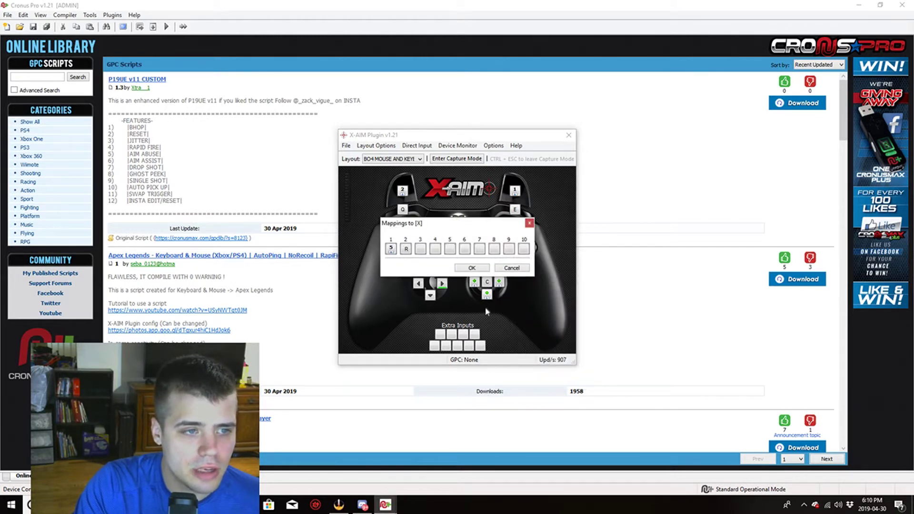
click(391, 248)
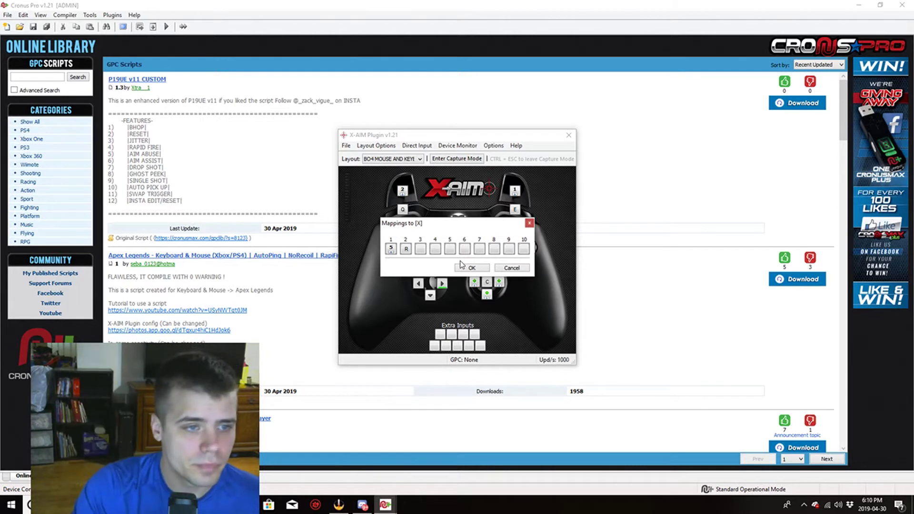
click(523, 269)
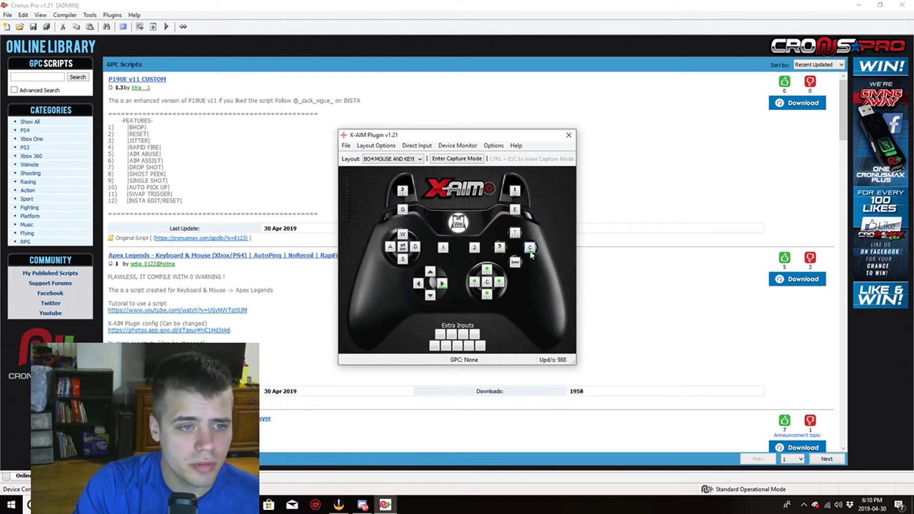
View all inputs mapped to the controller's B and Y buttons, closing each mapping list without saving
right_click(530, 249)
click(557, 383)
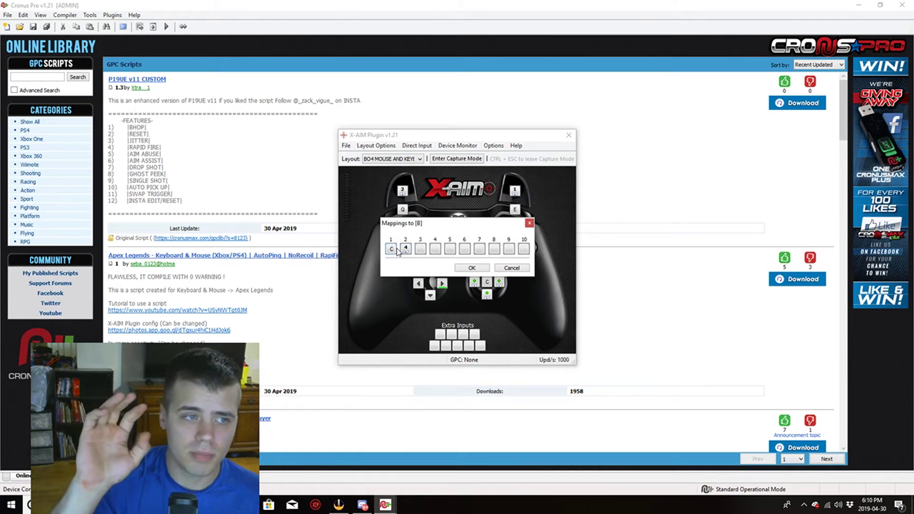
click(504, 270)
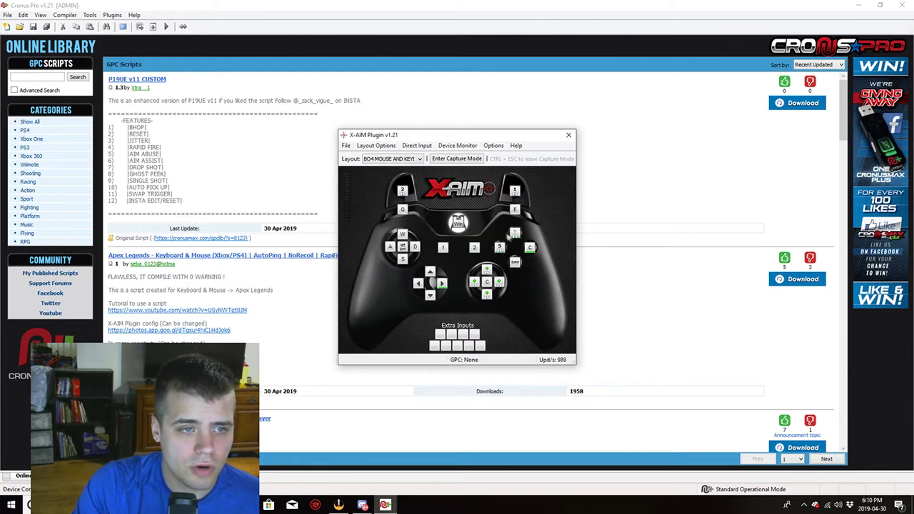
click(513, 235)
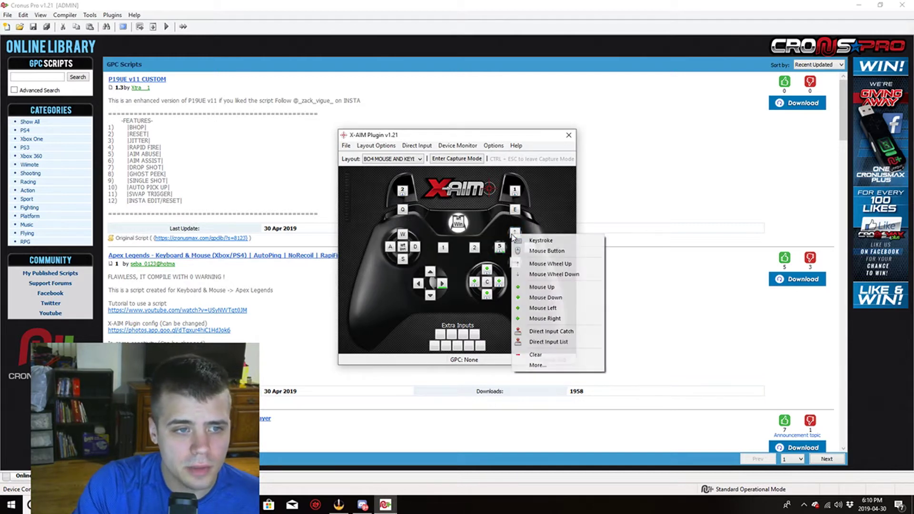
click(537, 365)
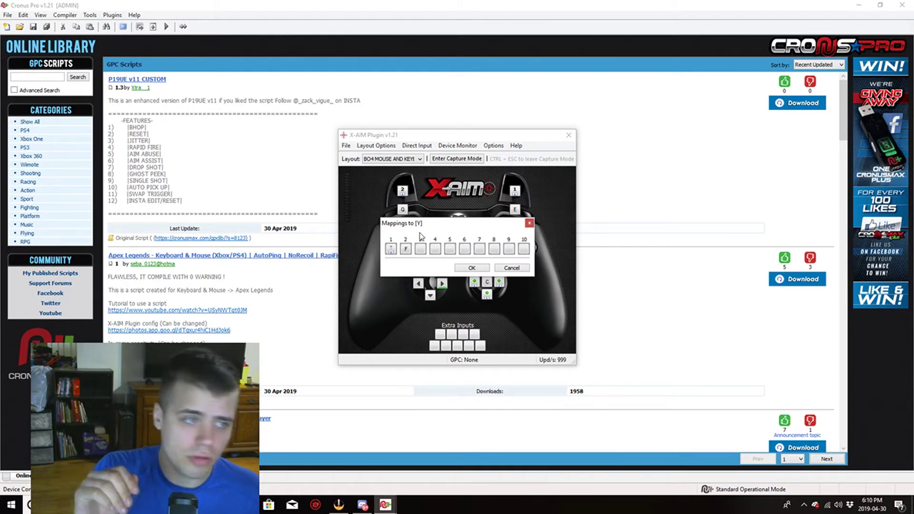
click(512, 268)
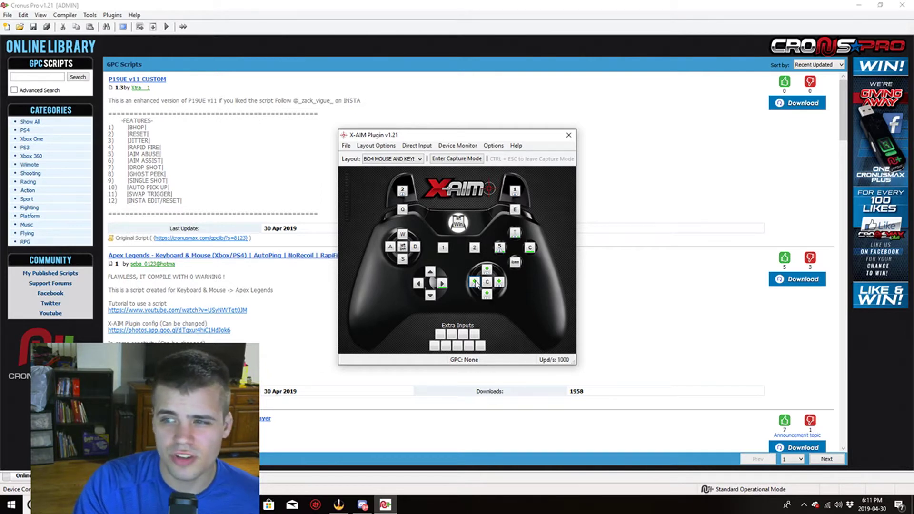
View all inputs mapped to D-Pad Right and close the mapping list without saving
right_click(441, 282)
click(489, 418)
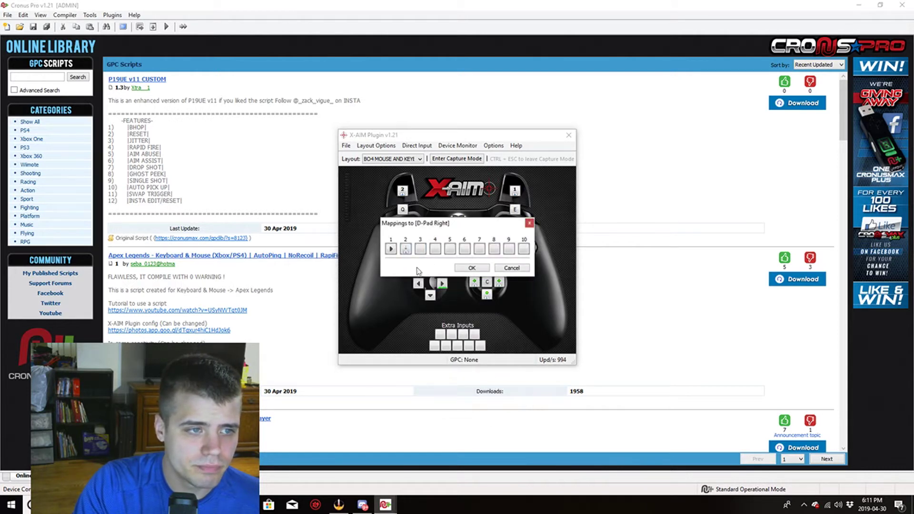
click(509, 269)
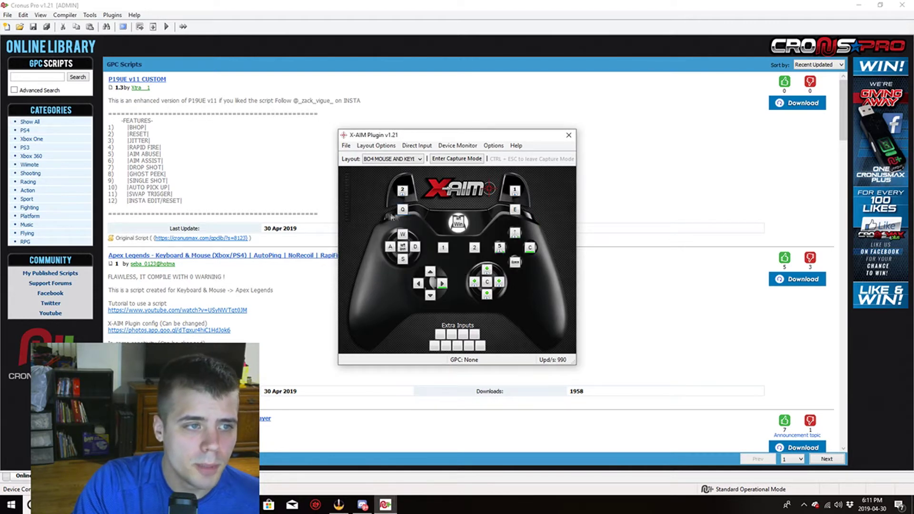
Review the mouse settings of the BO4 mouse and keyboard layout without saving, and look through the list of available layouts
click(388, 148)
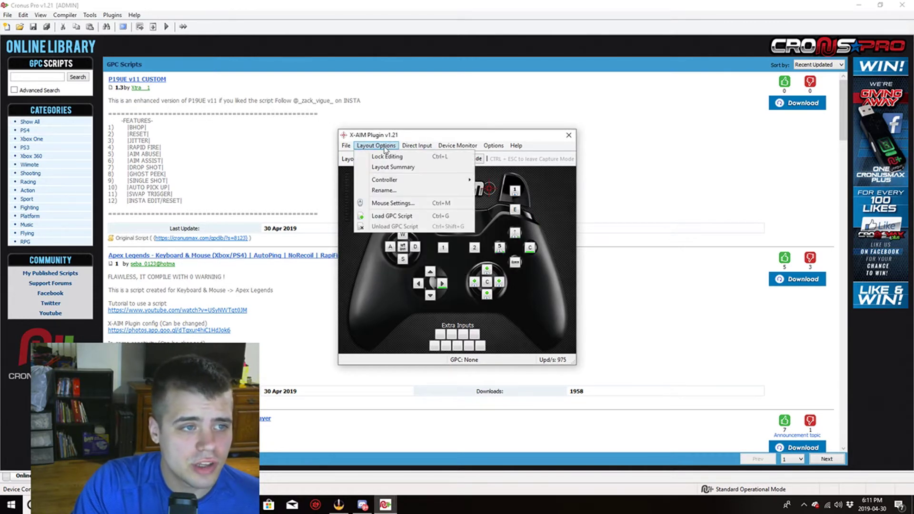
click(393, 204)
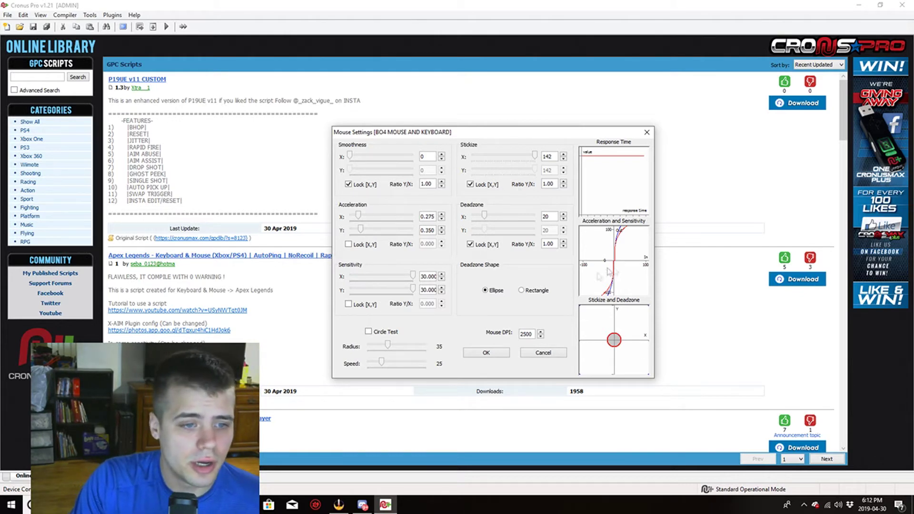
click(546, 353)
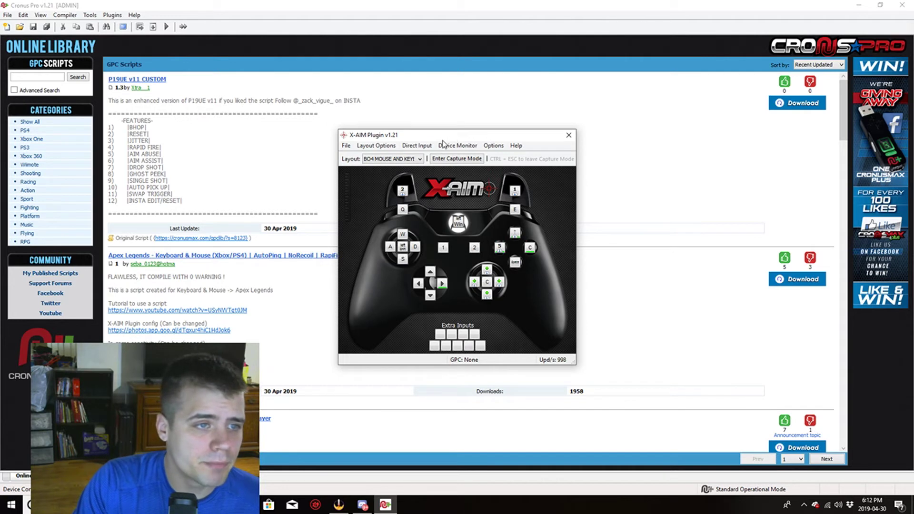
click(409, 159)
scroll(391, 267, down, 3)
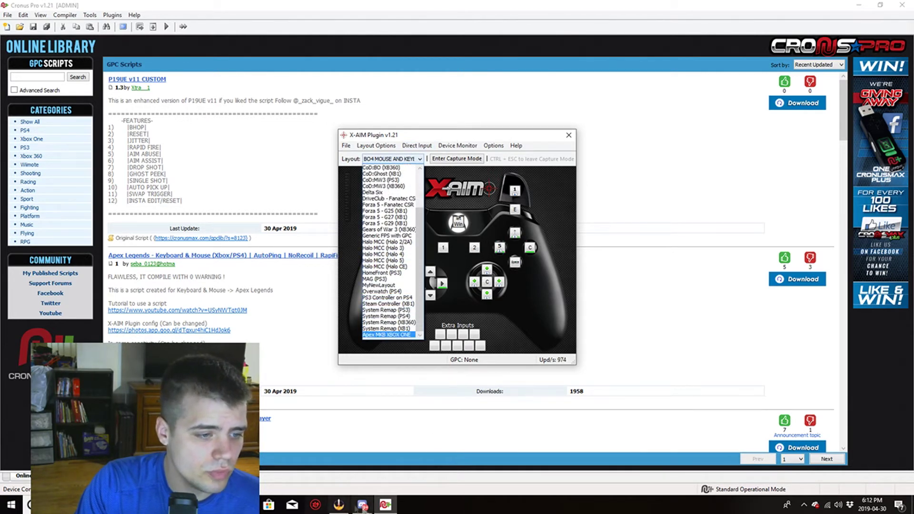
Switch to the browser forum and open the topic "Logitech G502 - Black Ops IV - XBOX ONE" in the Black Ops IV mouse settings
key(alt+Tab)
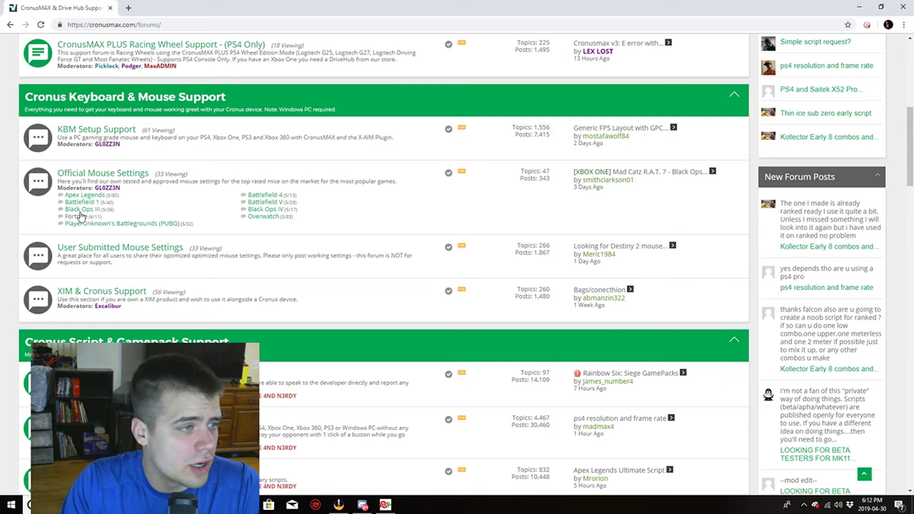
click(261, 210)
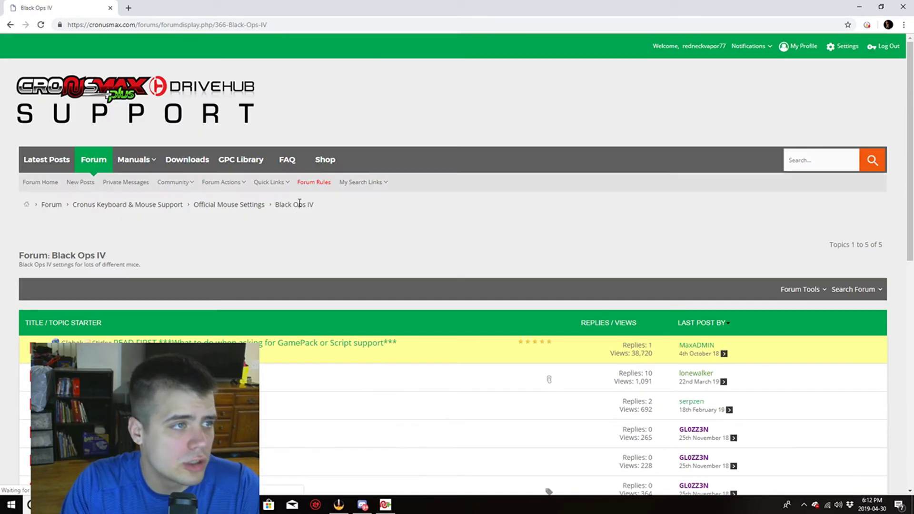
scroll(304, 204, down, 4)
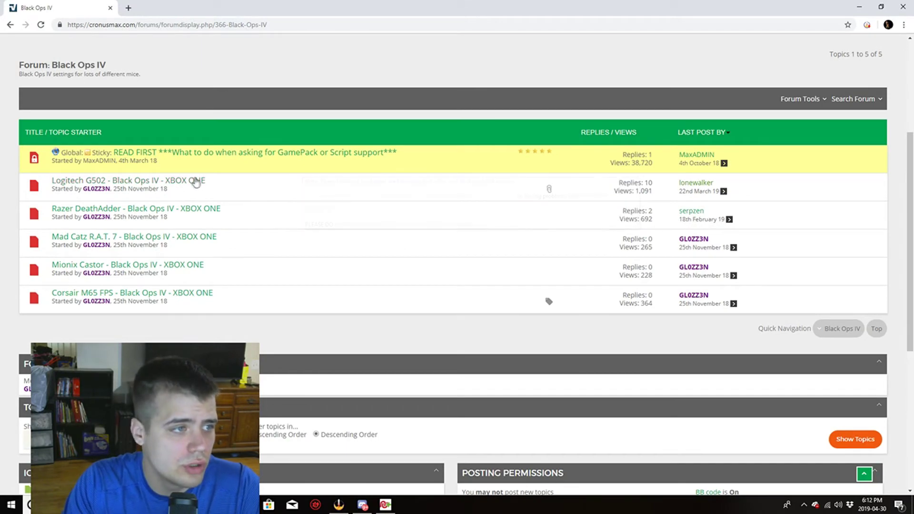
click(192, 181)
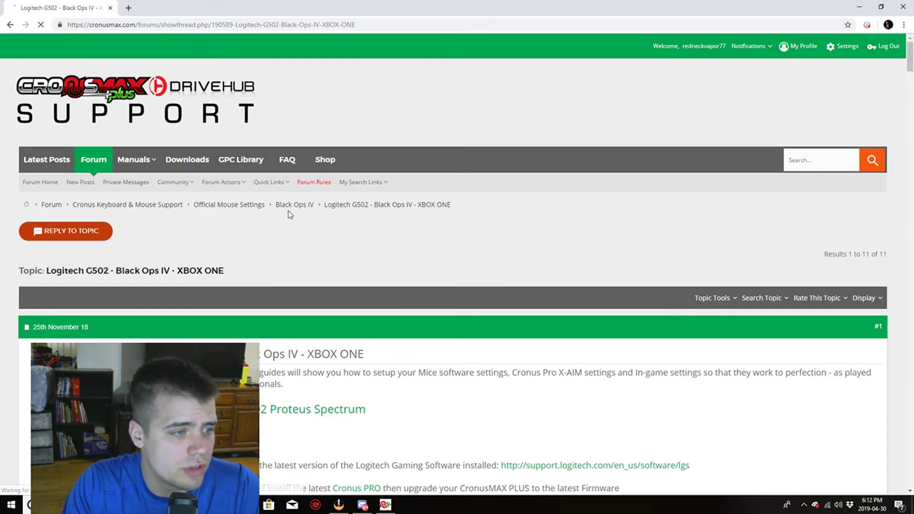
Skim the Logitech G502 guide down to its Cronus Pro X-AIM settings and return to the start of the topic
scroll(304, 157, down, 3)
scroll(314, 128, down, 15)
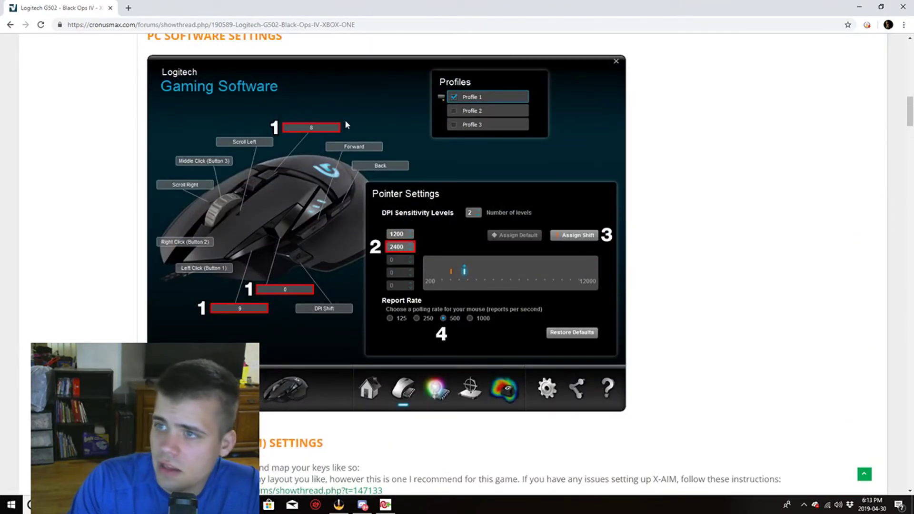
scroll(345, 125, down, 4)
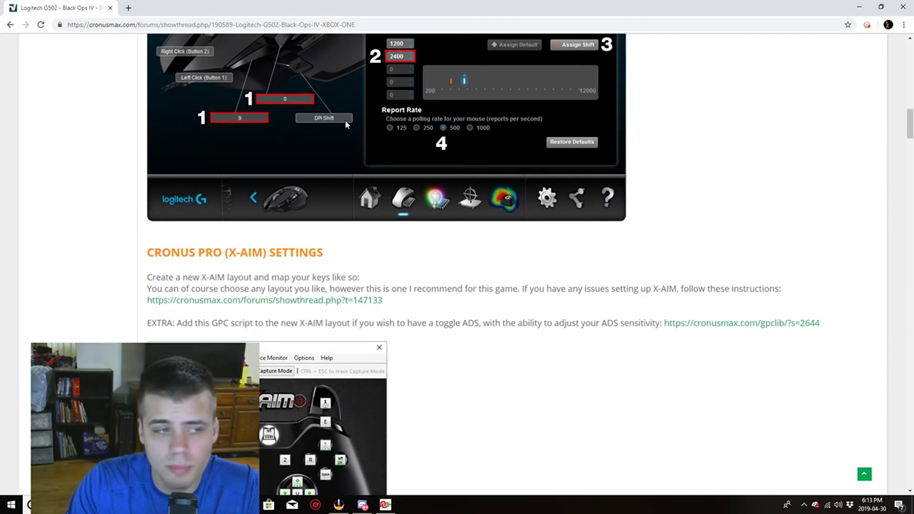
scroll(345, 125, up, 12)
scroll(345, 124, up, 8)
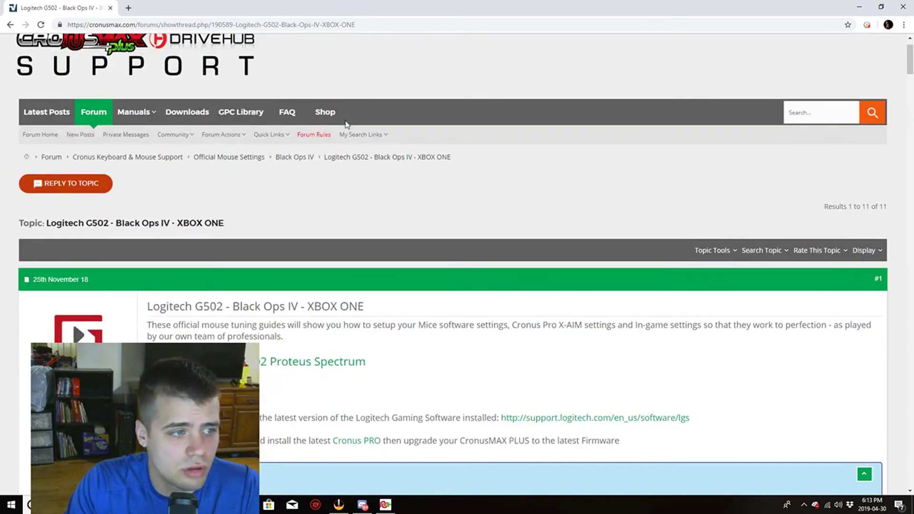
Read the guide's controller input note, Logitech Gaming Software profile settings and recommended X-AIM key layout
scroll(346, 124, down, 2)
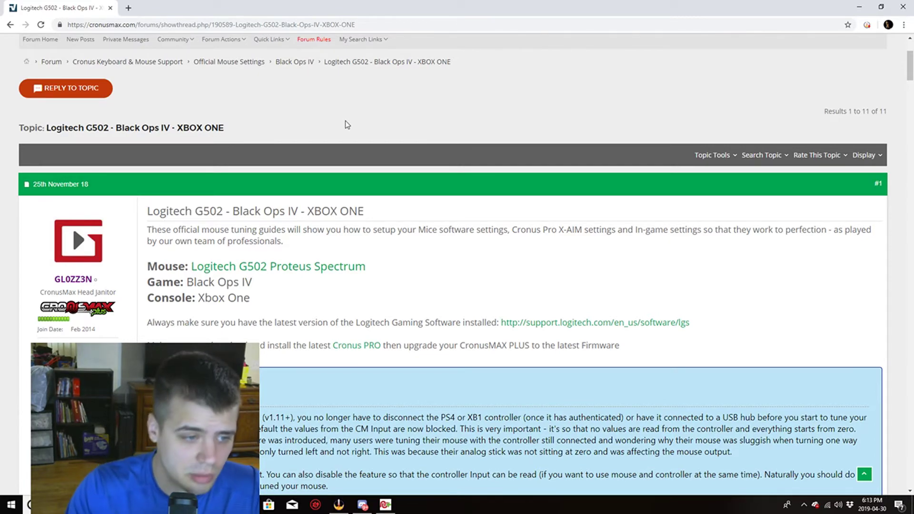
scroll(347, 125, down, 8)
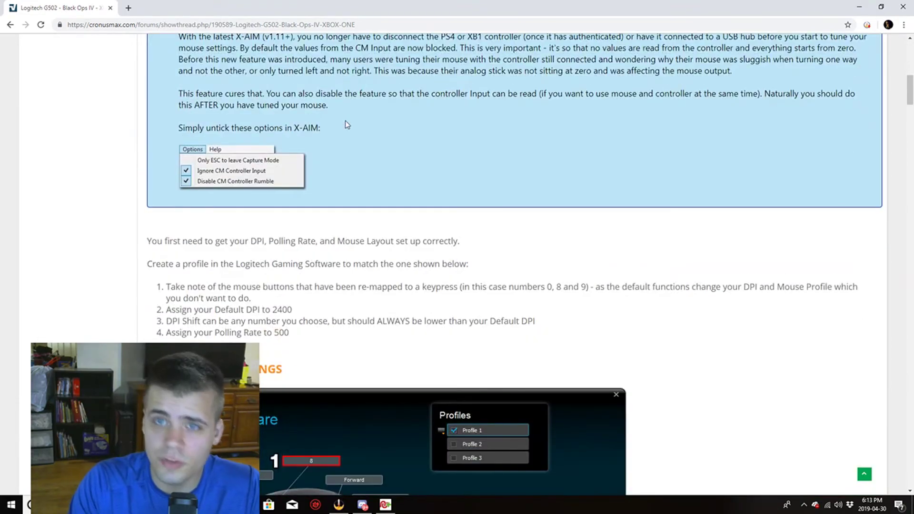
scroll(345, 122, down, 10)
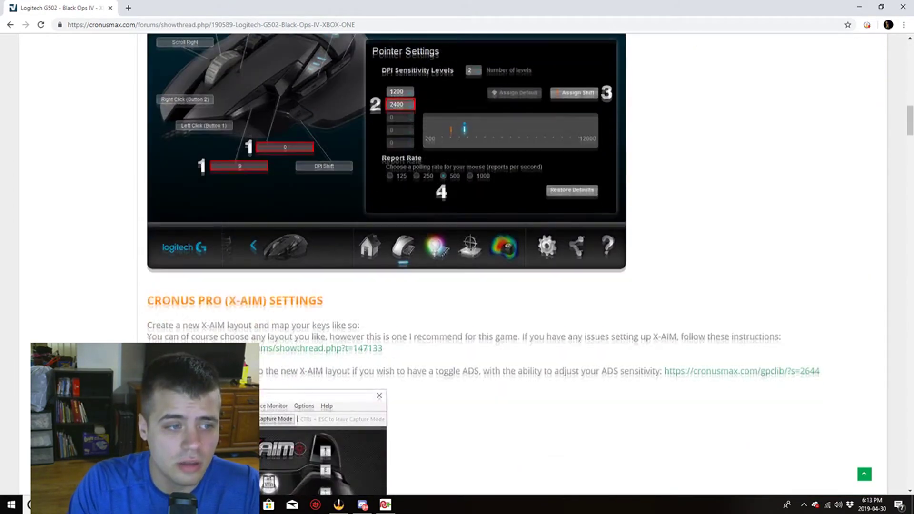
scroll(351, 127, down, 5)
scroll(351, 127, down, 1)
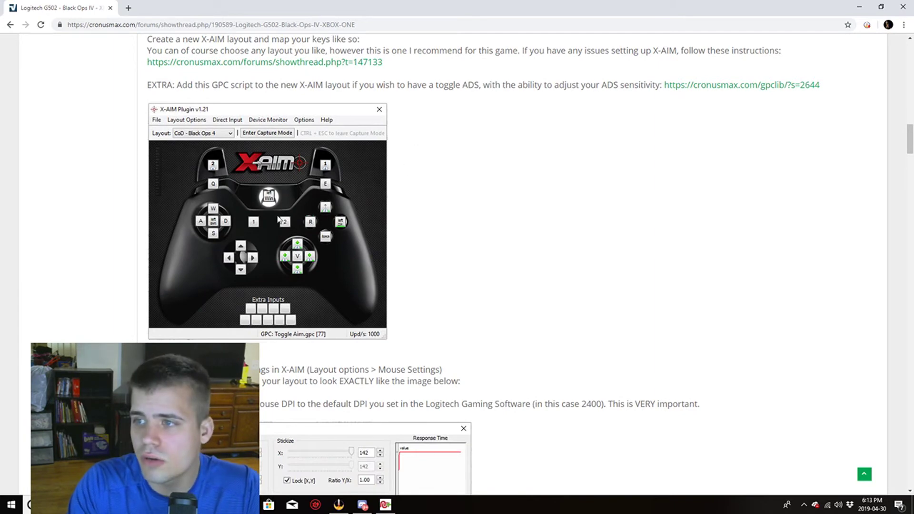
Examine the guide's X-AIM mouse settings and its recommended in-game sensitivity and assist options
scroll(279, 220, down, 7)
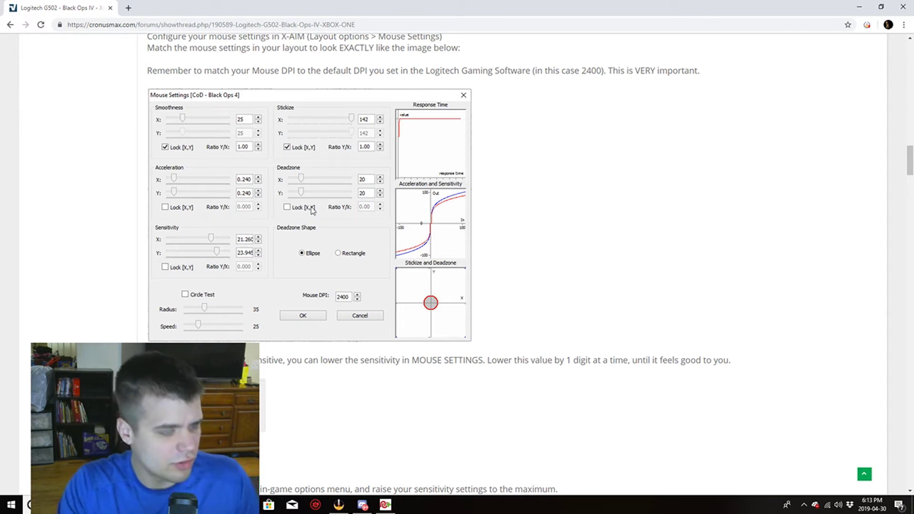
scroll(312, 208, down, 11)
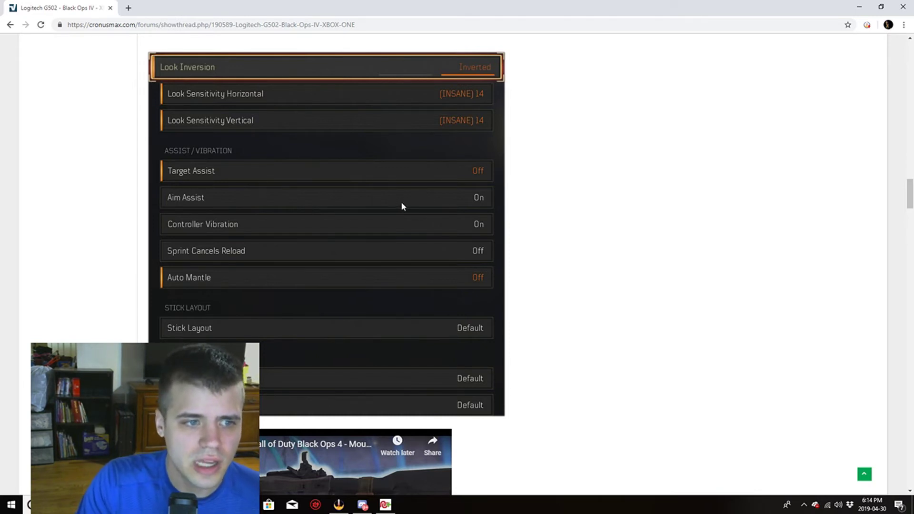
scroll(390, 208, down, 3)
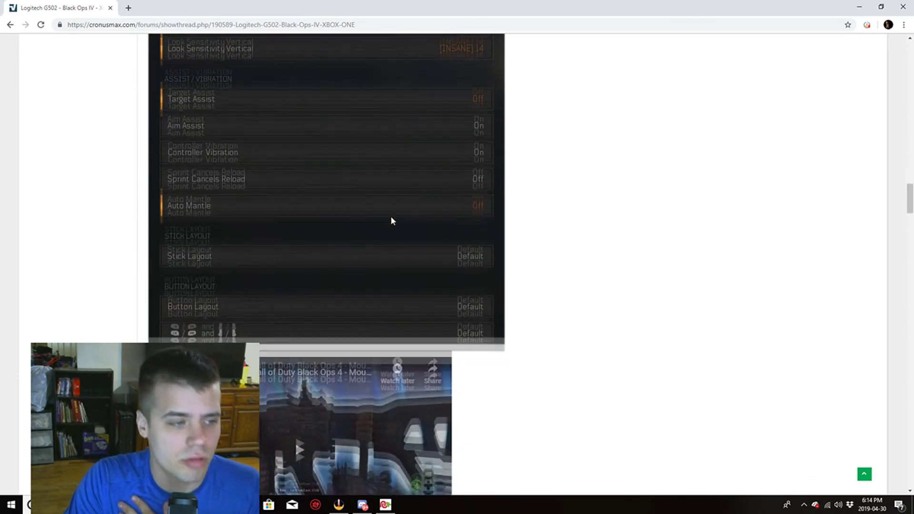
scroll(391, 220, down, 5)
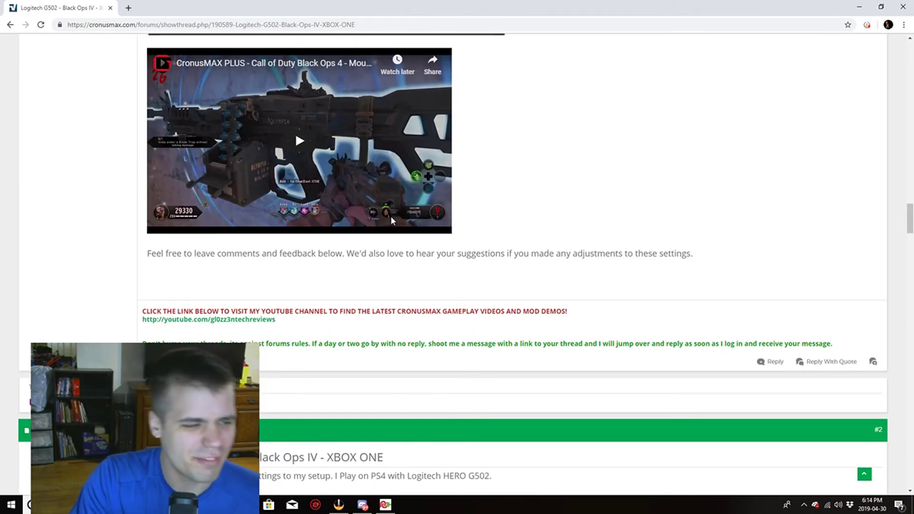
Read the topic's replies, highlighting the stick size and deadzone lines in reply #2, and return to the Black Ops IV topic list
scroll(390, 215, down, 6)
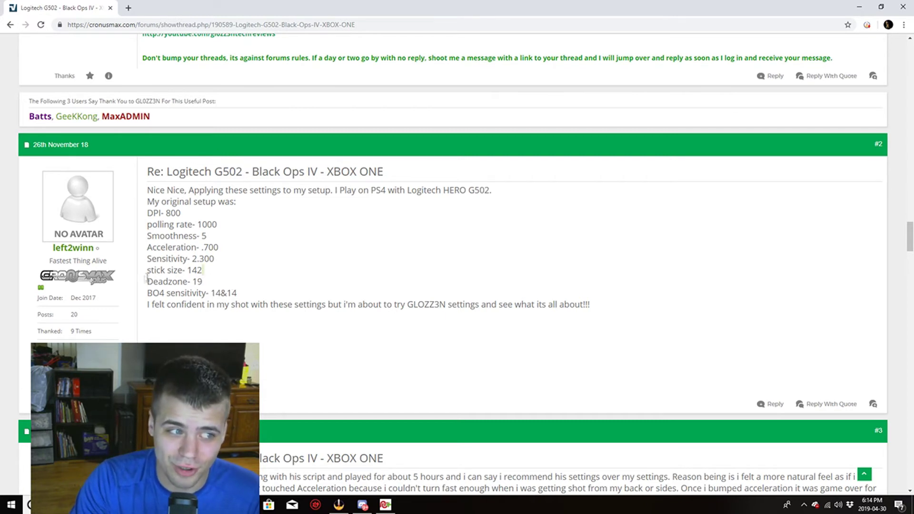
drag(146, 271, 224, 286)
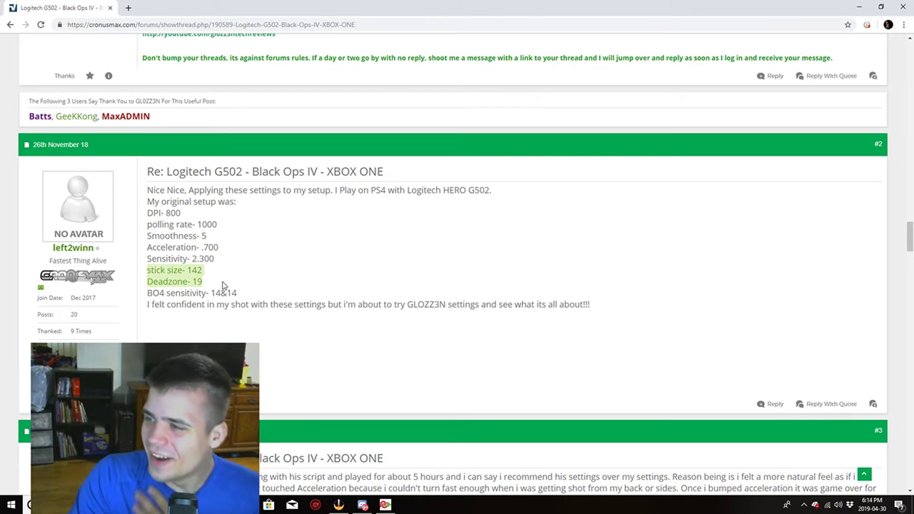
scroll(238, 311, down, 3)
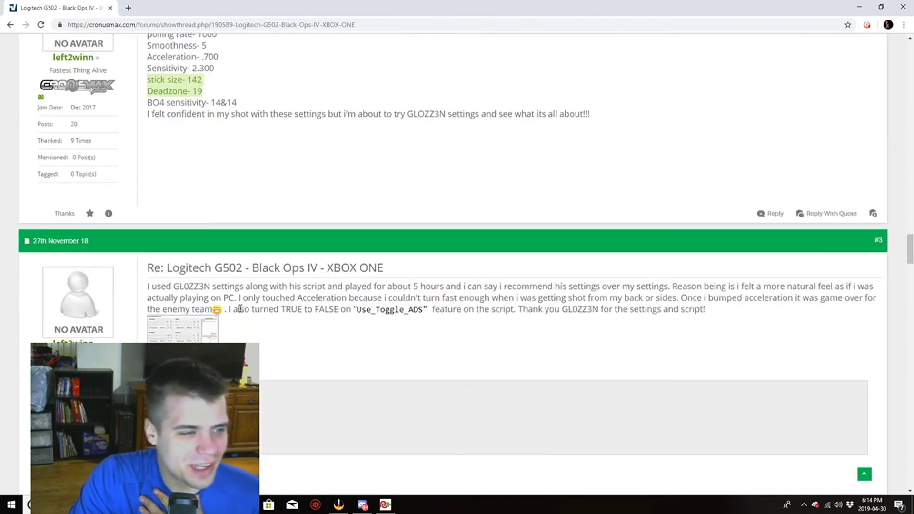
scroll(238, 309, down, 2)
click(304, 298)
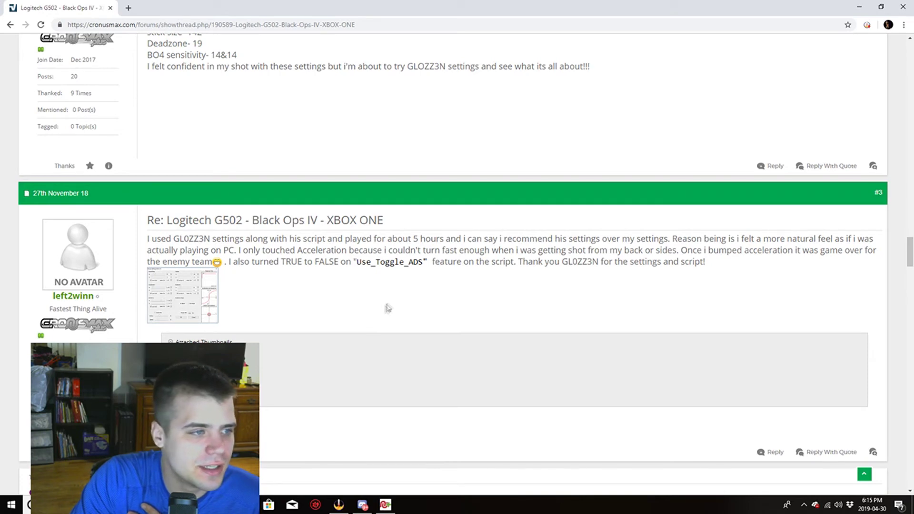
scroll(392, 285, down, 6)
scroll(392, 286, down, 6)
scroll(392, 286, up, 1)
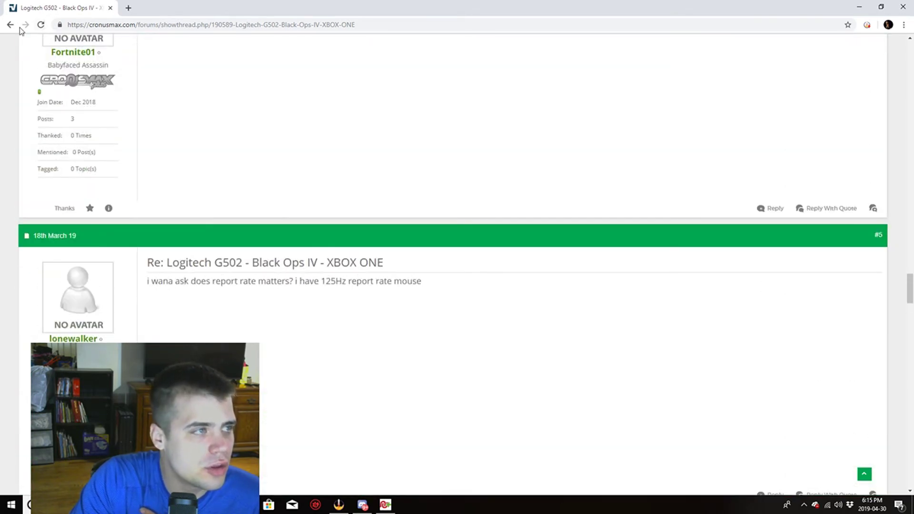
click(11, 24)
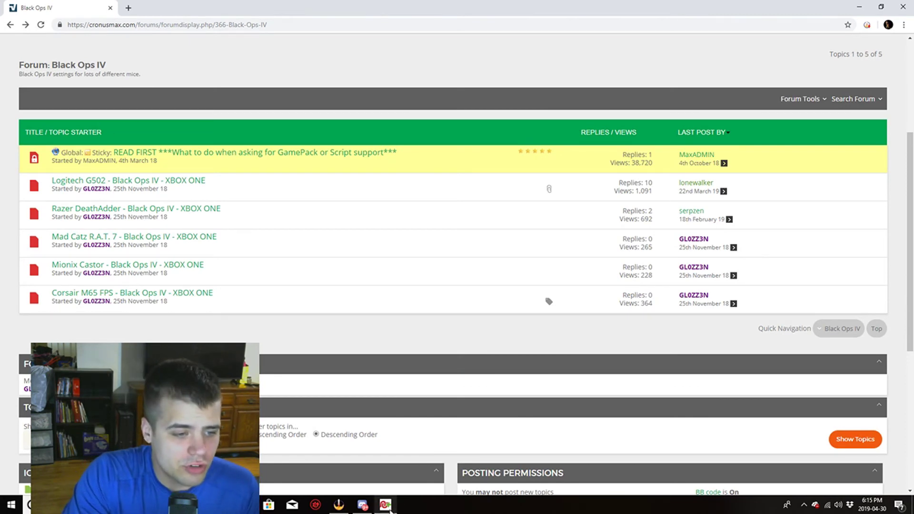
Switch to Cronus Pro, and minimize all open windows, including Discord, to reveal the desktop
click(387, 505)
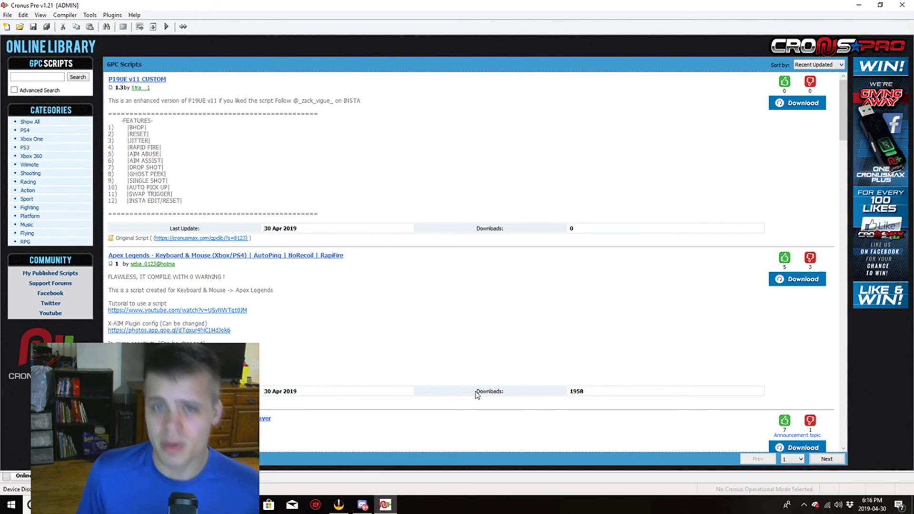
click(866, 11)
click(883, 5)
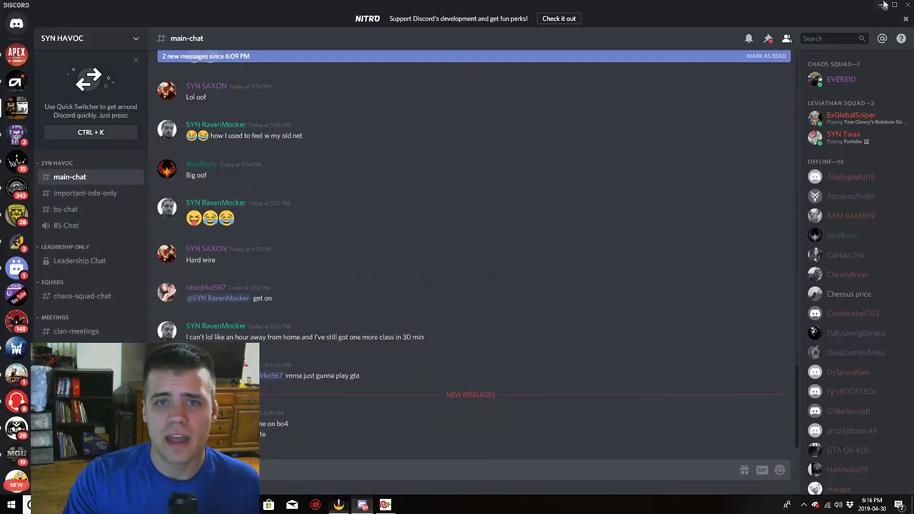
click(884, 5)
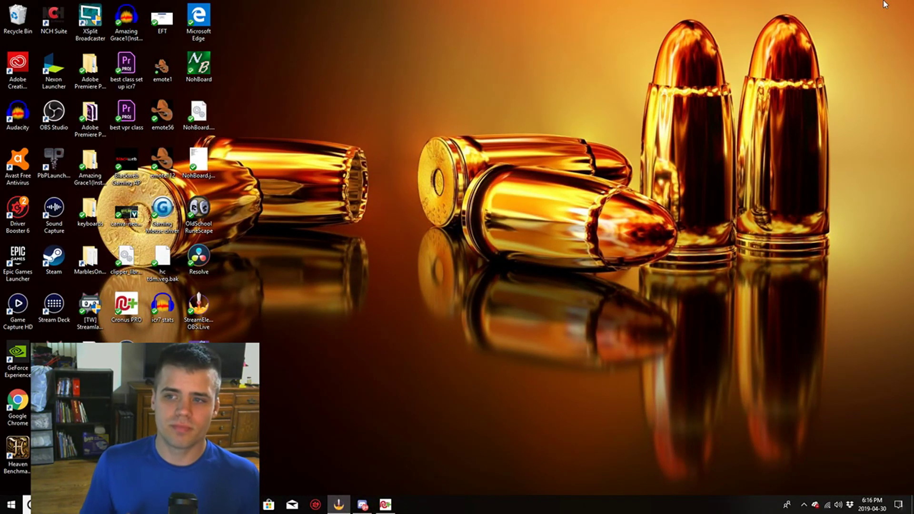